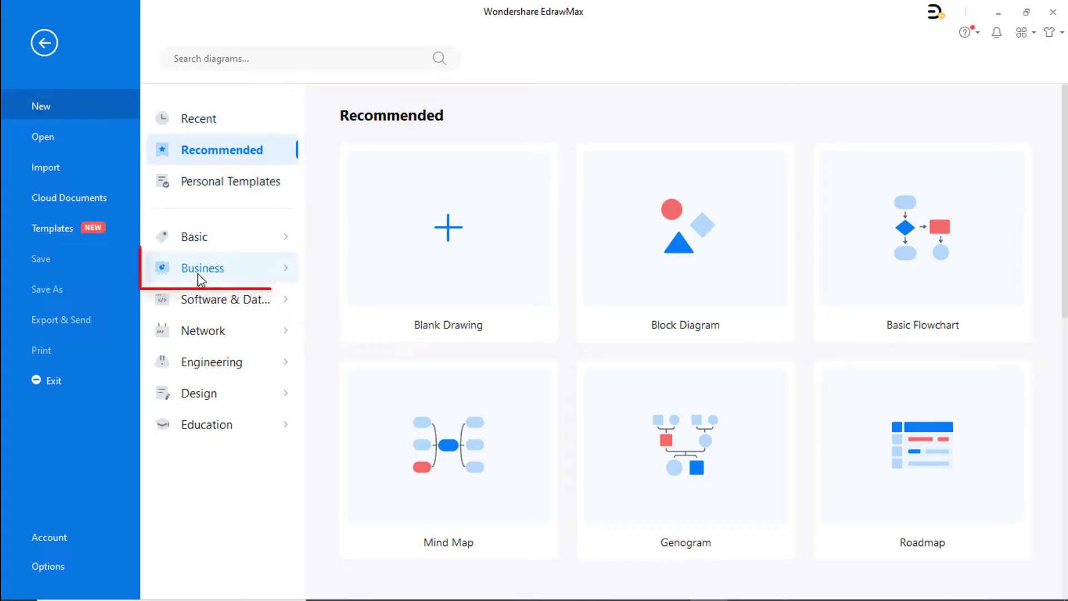
Start a new Decision Tree drawing from the Business > Project Management templates.
click(199, 273)
click(211, 369)
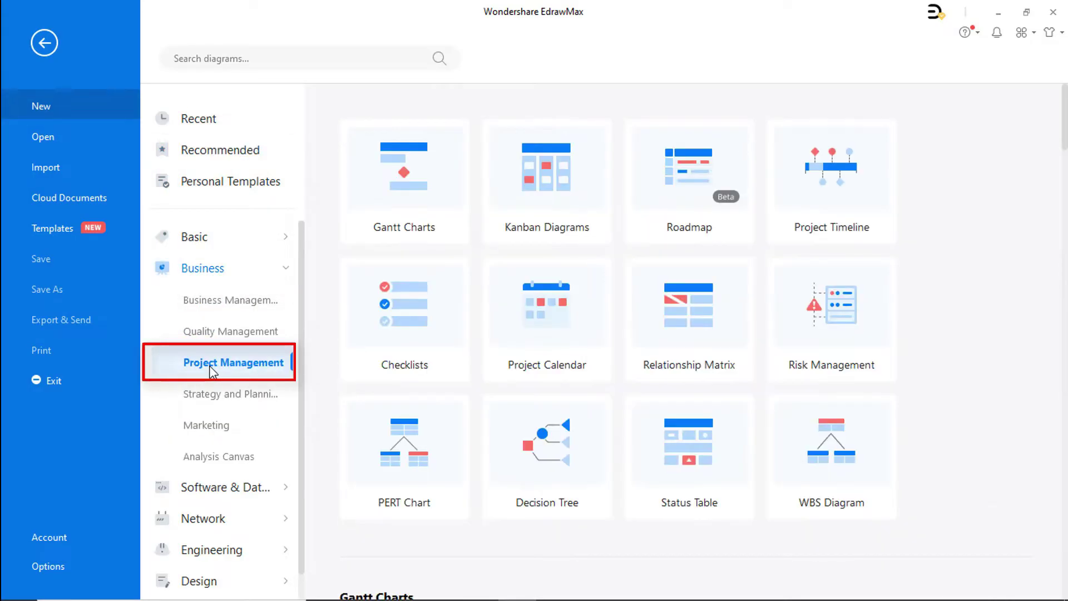
click(537, 462)
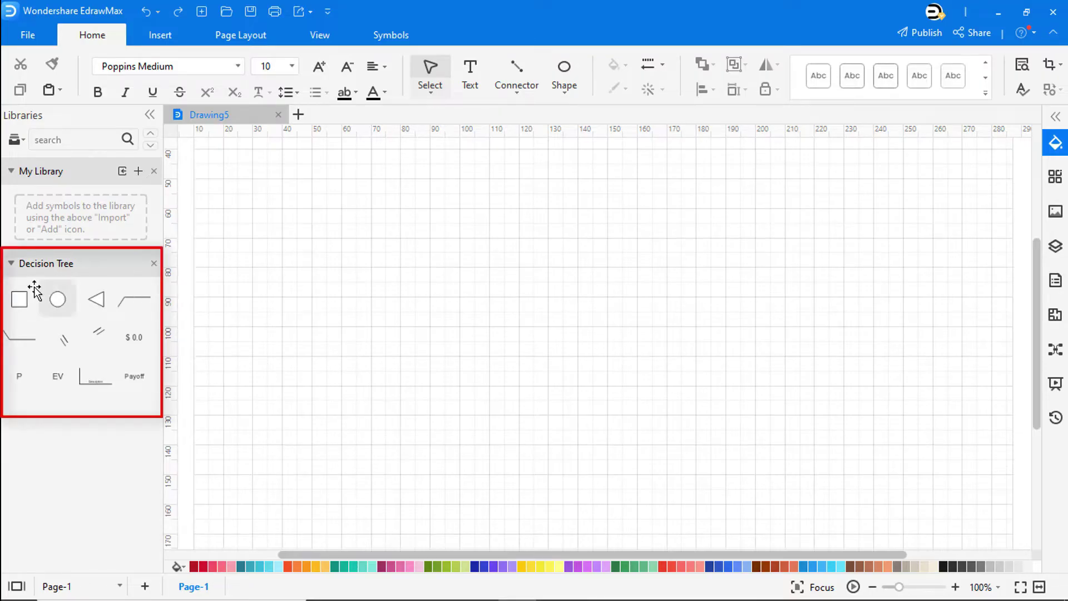
Place a square decision box, shrink it, and label it 'Mobile Phone Production'.
drag(21, 301, 275, 350)
drag(345, 388, 334, 376)
double_click(291, 365)
text(Nobile Phone Production)
click(430, 352)
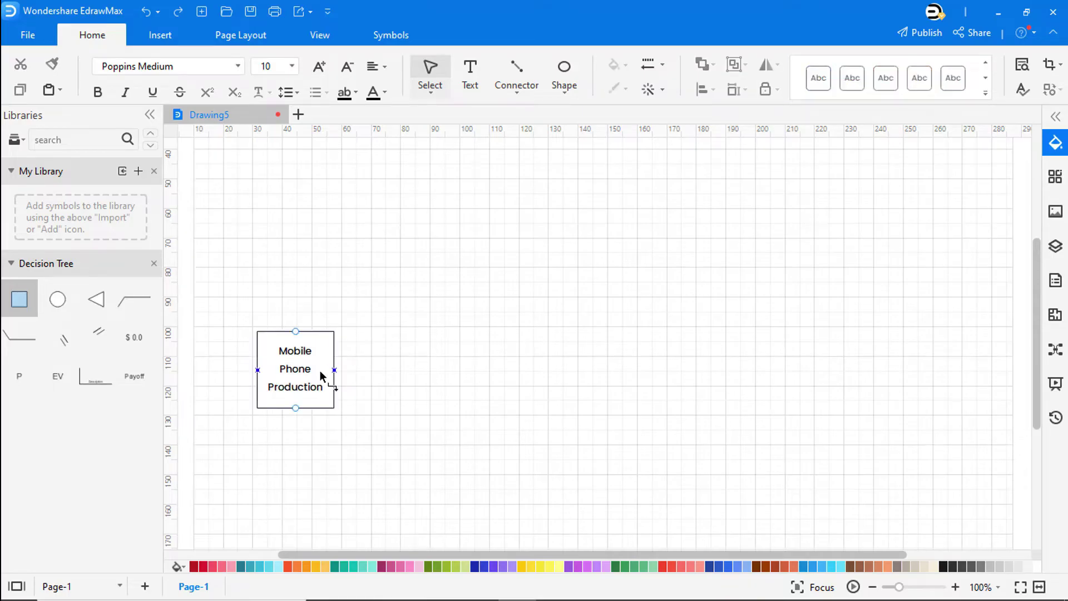
drag(324, 372, 320, 353)
click(386, 355)
Add two circle chance nodes and connect the box to each with connector lines.
drag(99, 299, 468, 454)
key(ctrl+d)
click(517, 71)
drag(331, 313, 445, 237)
drag(330, 388, 445, 450)
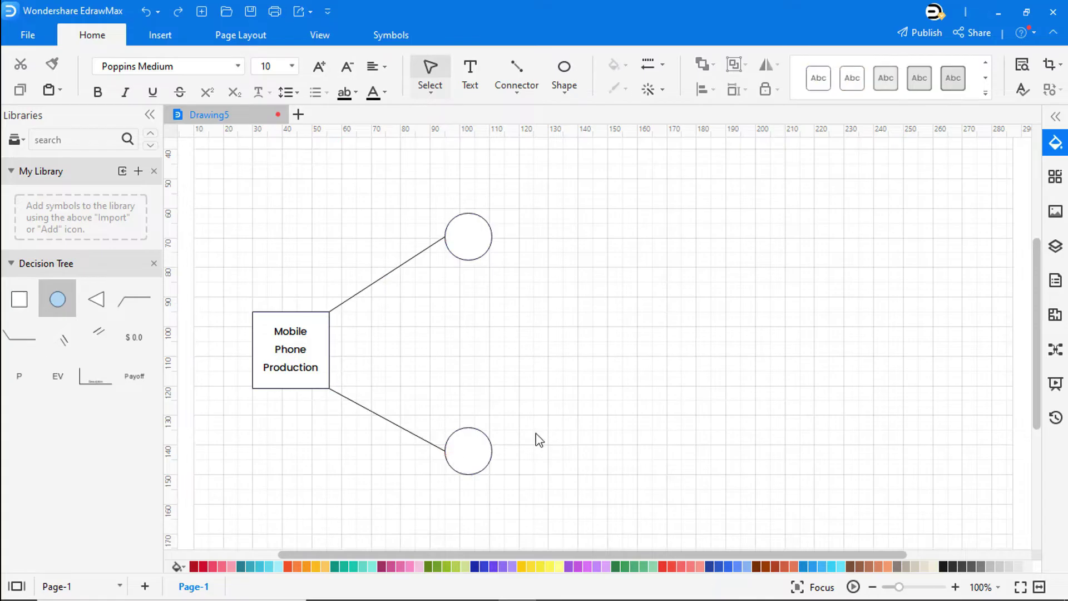
click(473, 452)
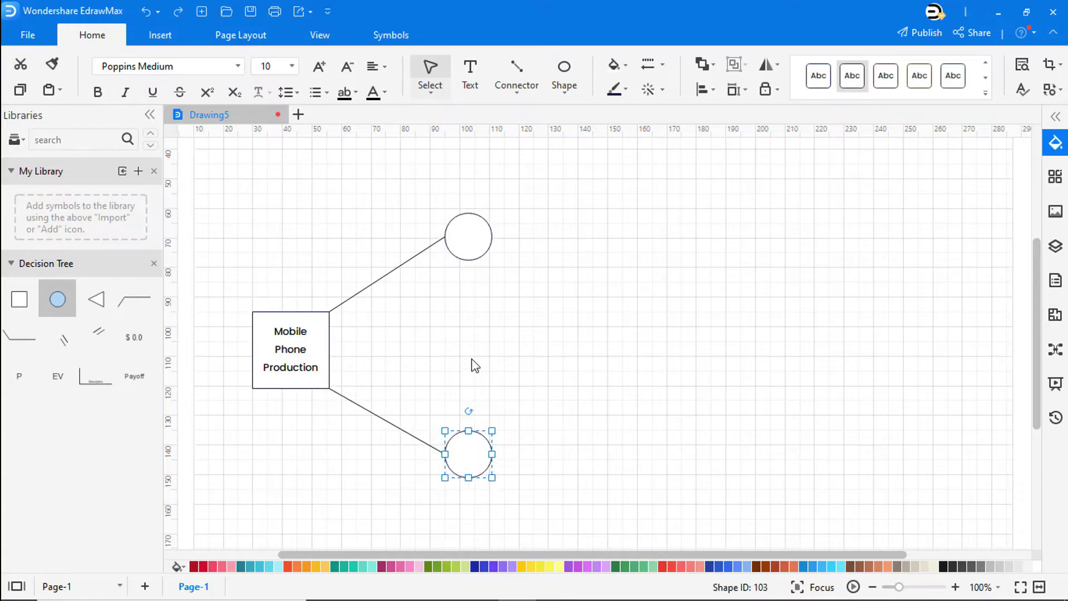
click(590, 384)
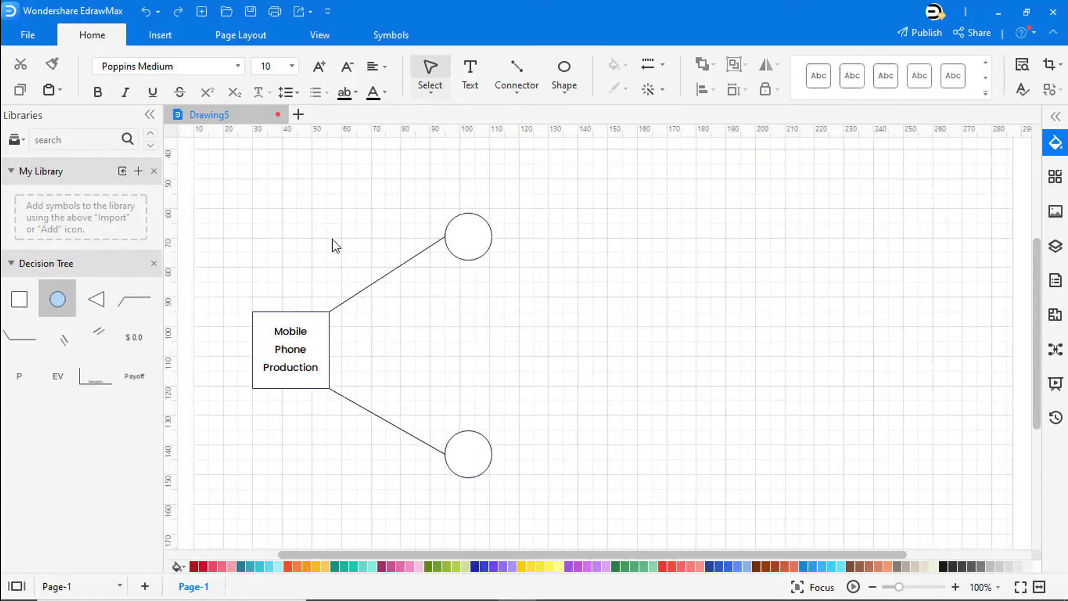
Label the upper branch 'Use Technology' and copy the label beside the lower branch.
double_click(334, 239)
text(Use Technology)
key(Escape)
click(336, 256)
click(337, 256)
drag(374, 240, 366, 464)
double_click(366, 464)
Change the lower branch label to 'Use Technology B'.
key(BackSpace)
text(B)
click(573, 394)
Attach two outcome branches to each circle, four in total.
drag(135, 300, 550, 173)
drag(20, 336, 545, 318)
drag(134, 300, 561, 390)
drag(22, 337, 540, 504)
scroll(759, 420, up, 2)
Label the outcome branches High Profit, Low Profit, High Profit and Low Profit.
double_click(538, 210)
text(High Profit)
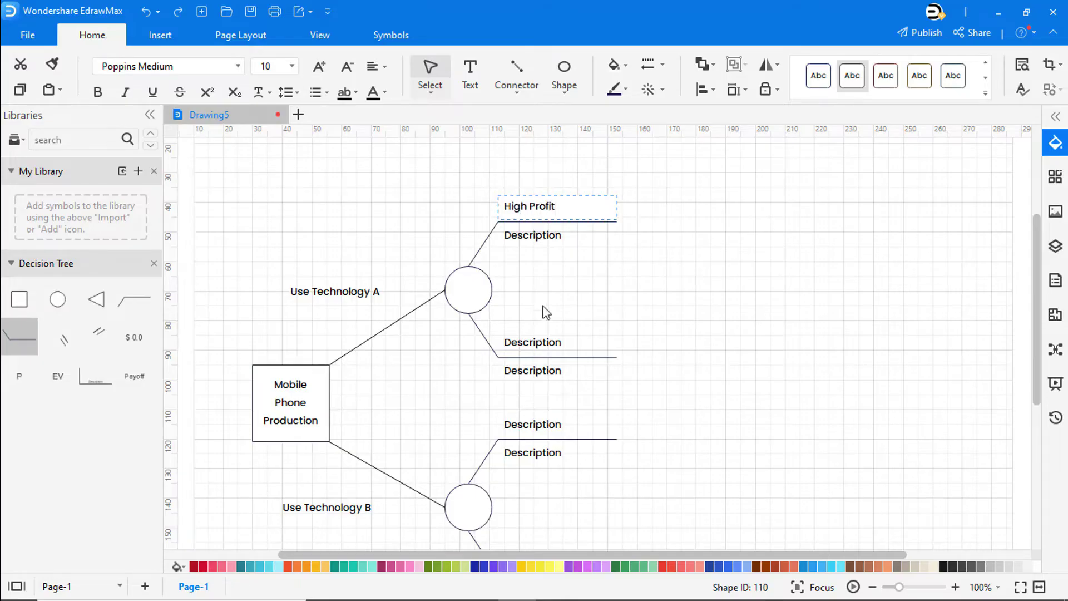
double_click(537, 346)
text(Low Profit)
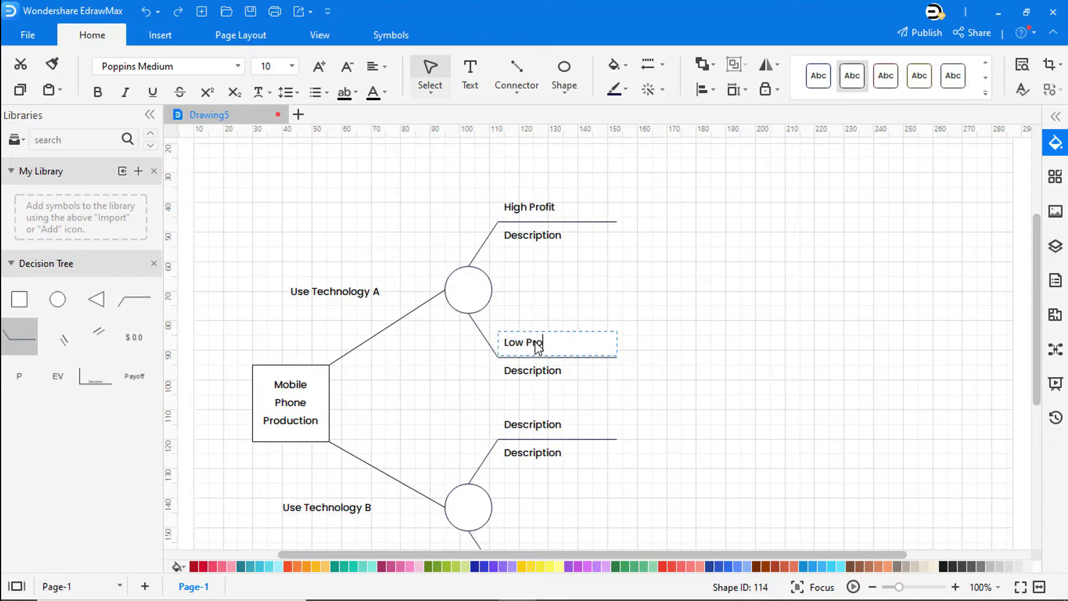
double_click(549, 210)
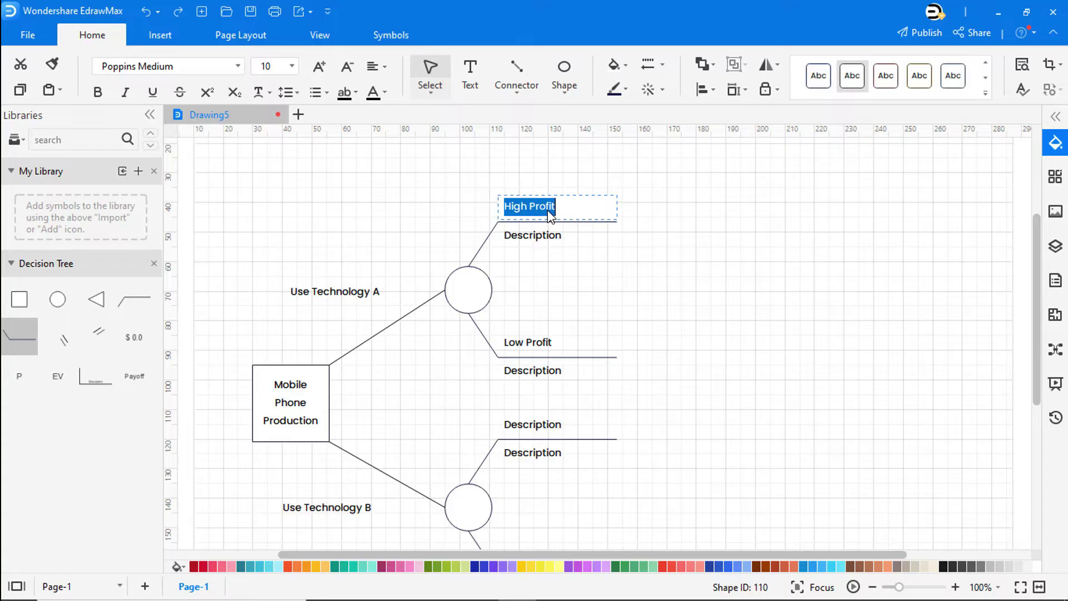
double_click(537, 424)
text(High Profit)
double_click(544, 345)
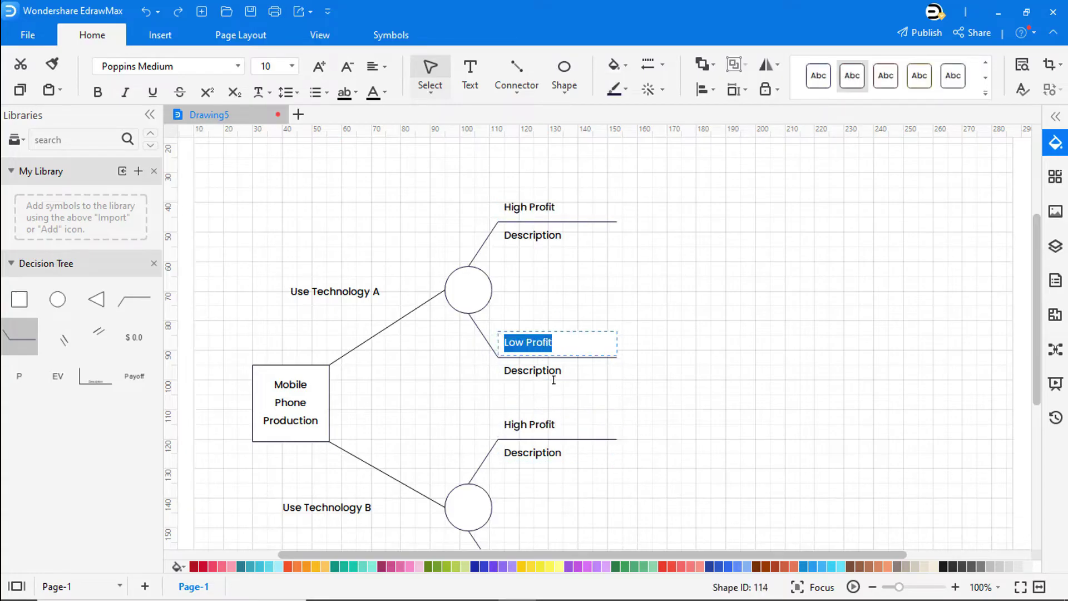
scroll(559, 436, down, 3)
click(553, 439)
double_click(549, 434)
text(Low Profit)
scroll(573, 389, up, 3)
click(595, 345)
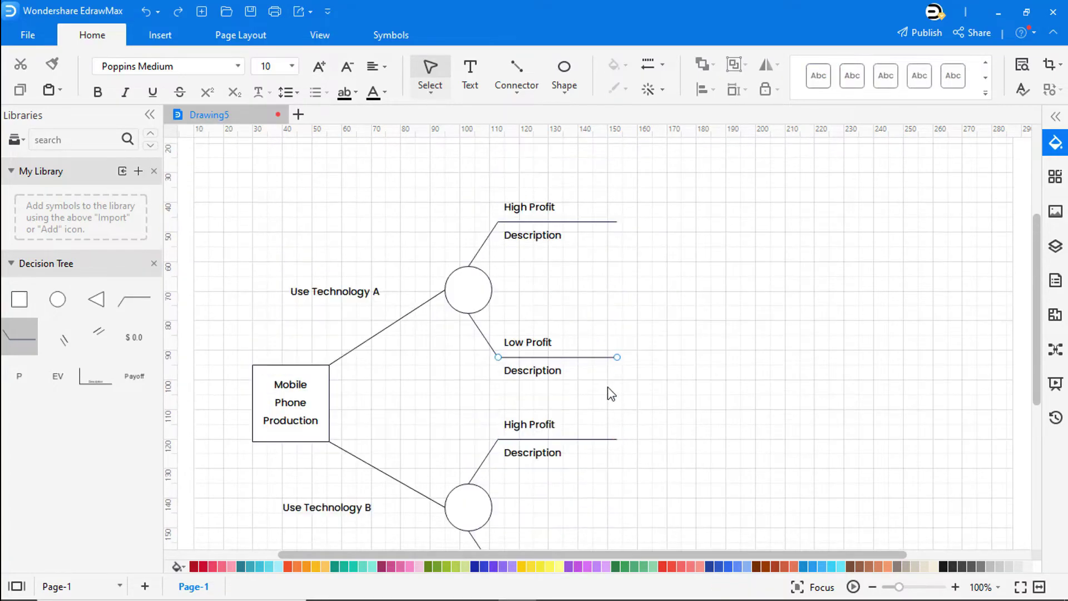
Enter the branch probabilities 60%, 40%, 70% and 30%.
click(542, 243)
double_click(543, 243)
text(60%)
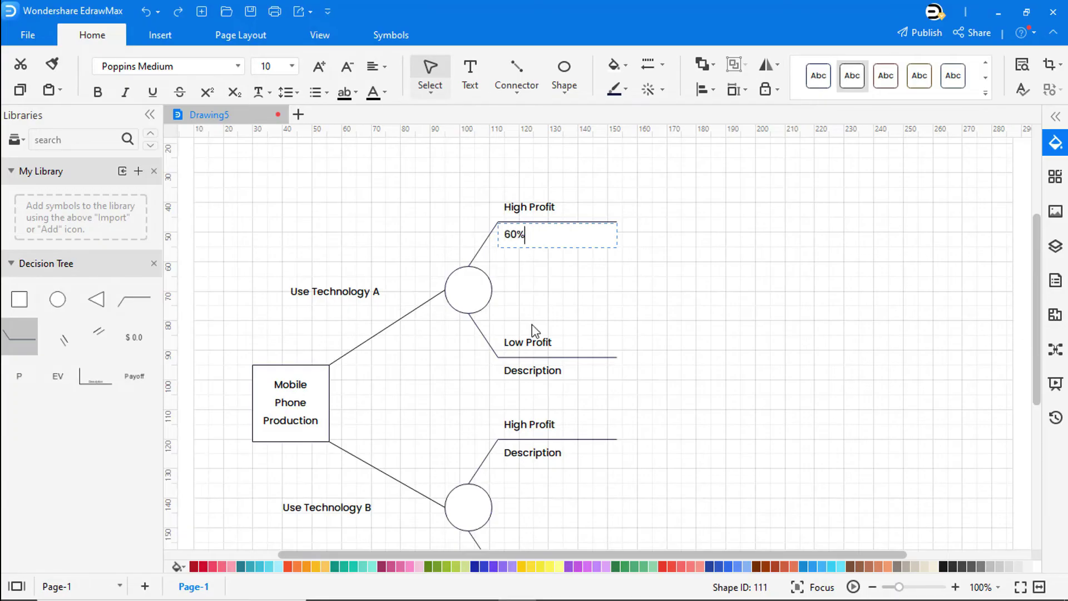
double_click(532, 372)
text(40%)
double_click(532, 455)
text(70%)
scroll(533, 455, down, 3)
click(551, 460)
double_click(544, 463)
text(30%)
scroll(723, 413, up, 3)
Add triangle end nodes to the outcome branches.
drag(95, 299, 635, 504)
scroll(636, 437, down, 2)
scroll(453, 356, up, 4)
Place a '$ 400,000' payoff label beside the top triangle.
drag(134, 338, 328, 347)
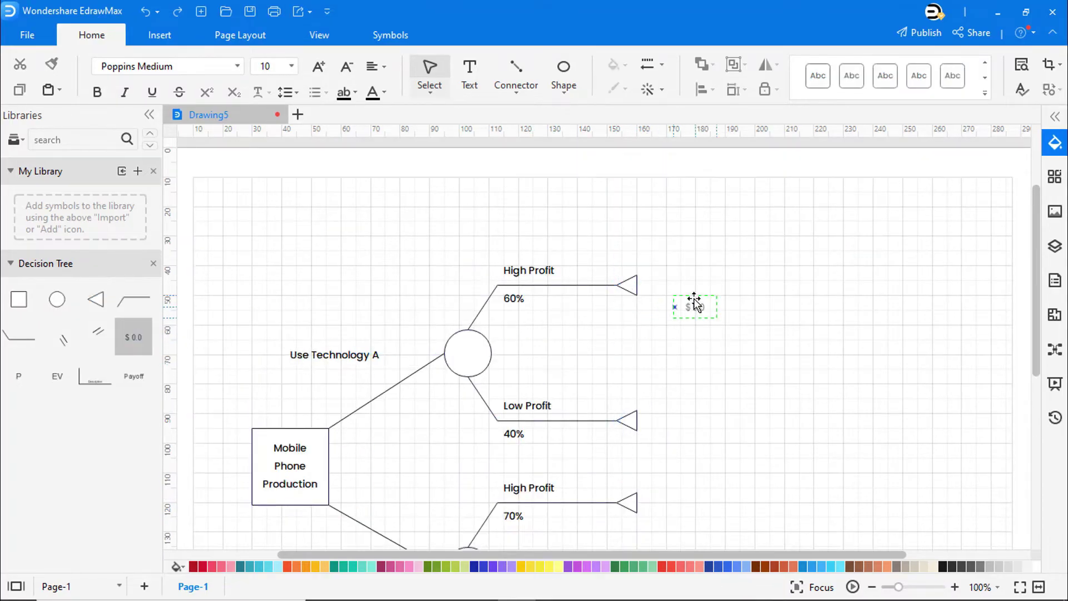
drag(693, 298, 693, 405)
double_click(690, 292)
text($ 400,000)
key(Escape)
Duplicate the payoff to add $ 200,000 and $ 300,000 beside the next triangles.
key(ctrl+d)
double_click(676, 419)
text(2)
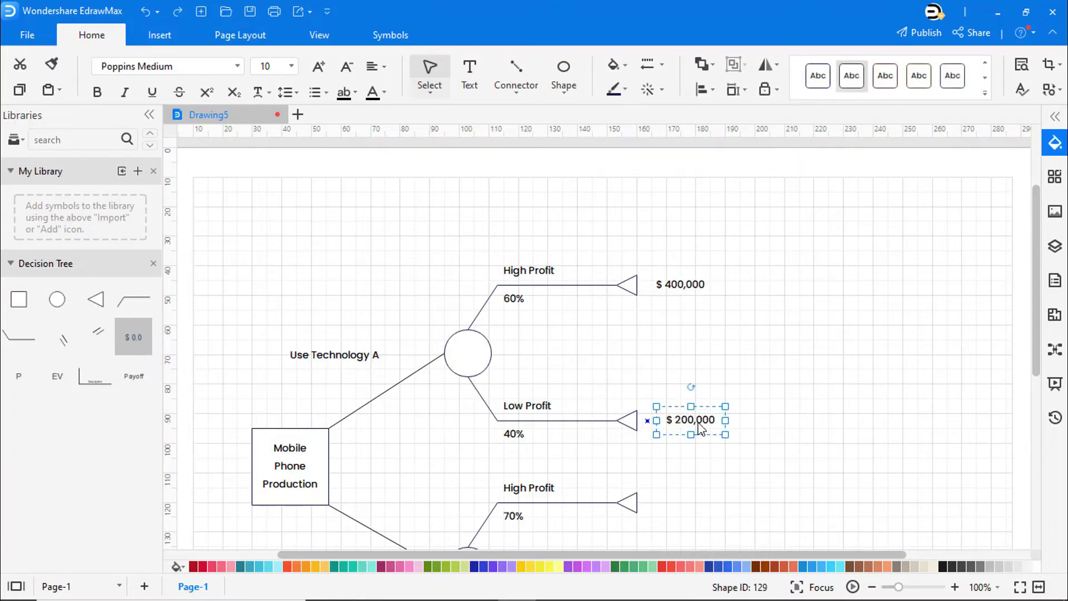
click(759, 434)
click(704, 437)
key(ctrl+d)
drag(707, 445, 687, 509)
text(3)
click(788, 489)
Add $ 150,000 beside the bottom triangle and nudge the $ 300,000 label left.
scroll(787, 490, down, 3)
click(690, 375)
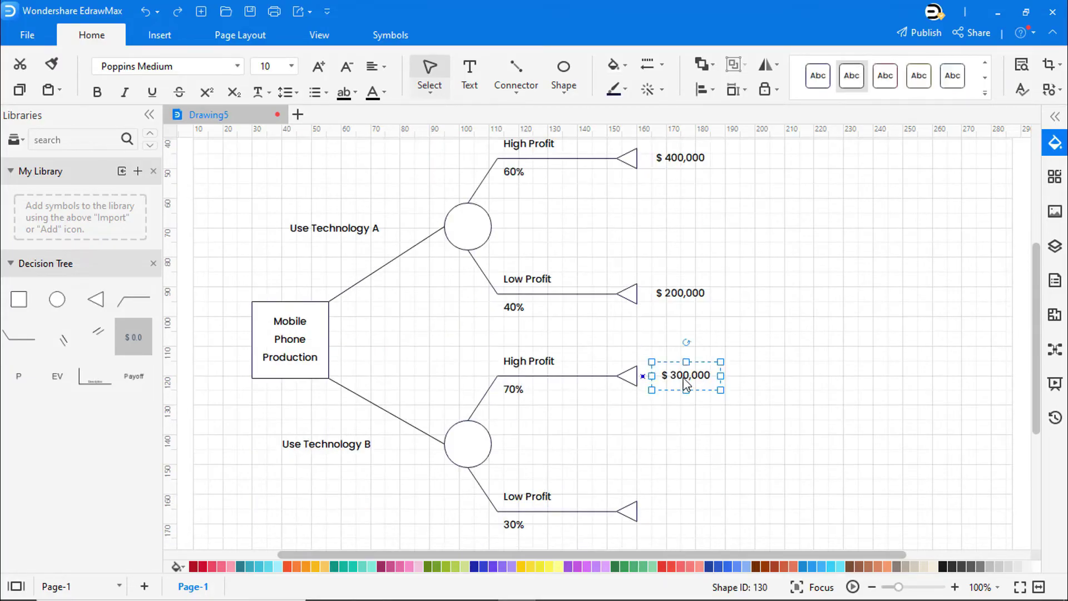
key(ctrl+d)
drag(714, 393, 692, 498)
double_click(688, 508)
text(150)
key(Escape)
key(Tab)
key(Left)
click(798, 396)
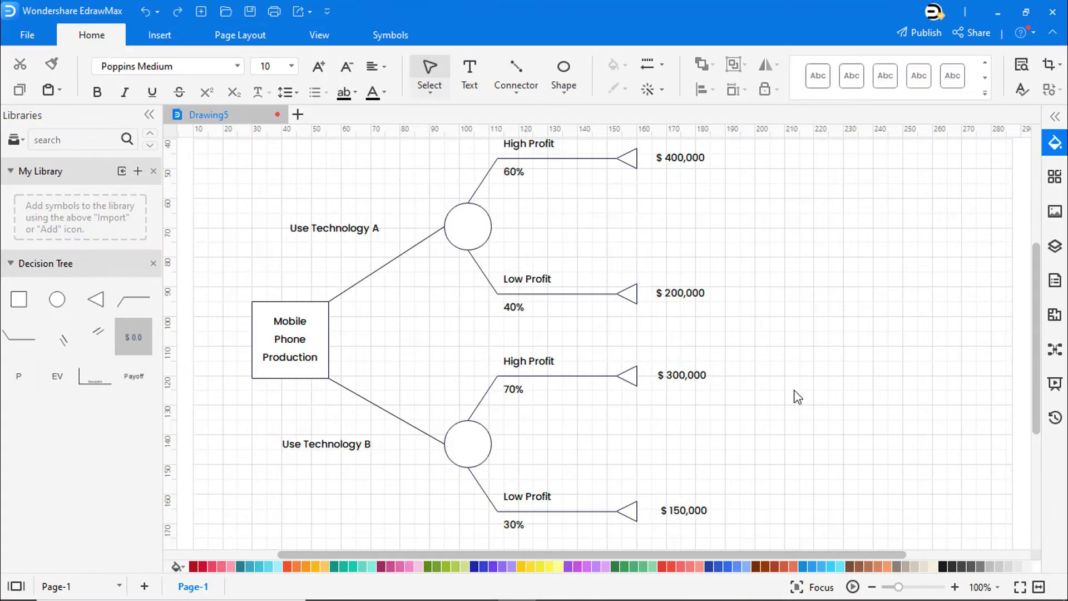
Add expected values $ 240,000 and $ 210,000 on the two technology branches.
scroll(779, 411, up, 2)
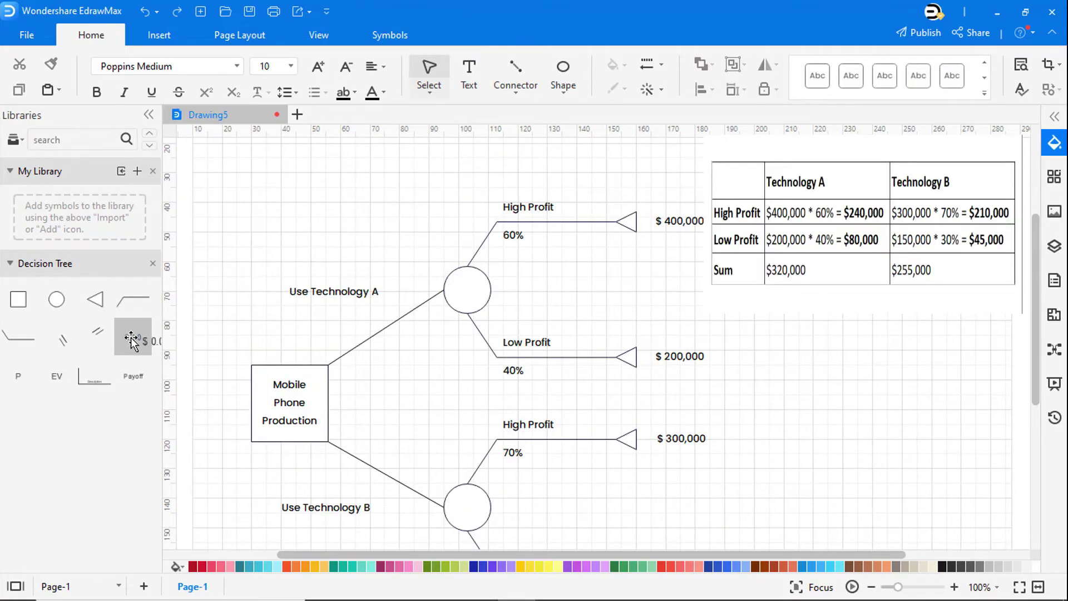
drag(211, 336, 427, 254)
double_click(431, 257)
click(442, 262)
text(240,000)
click(429, 257)
drag(429, 257, 445, 467)
double_click(445, 466)
click(445, 466)
key(BackSpace)
text(1)
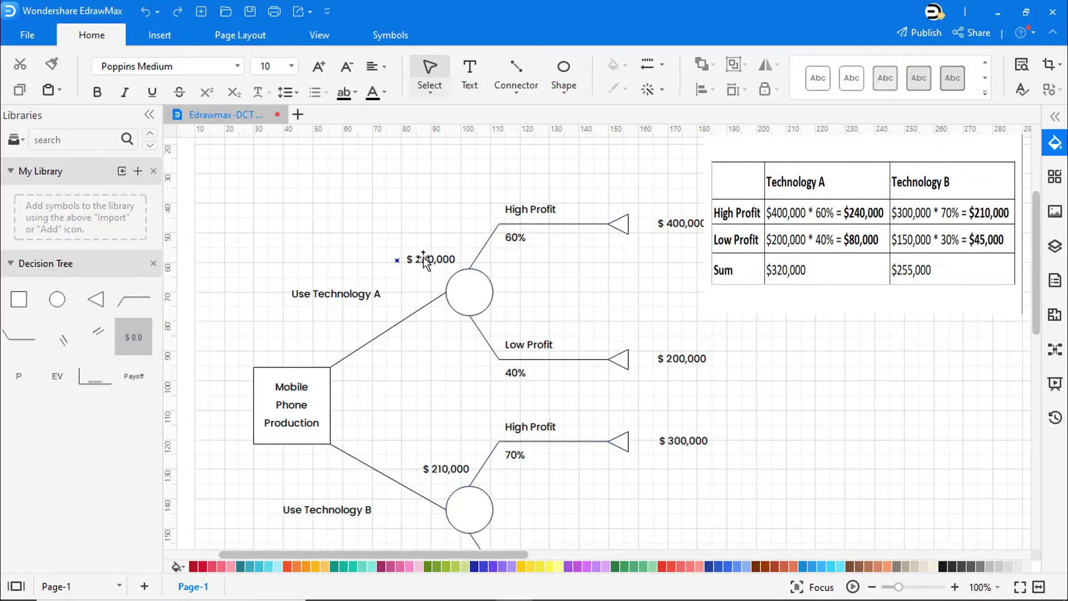
Add $ 80,000 under the upper circle and $ 45,000 below the lower circle.
click(424, 260)
drag(423, 260, 430, 335)
double_click(430, 335)
click(430, 334)
key(BackSpace)
key(BackSpace)
text(80,000)
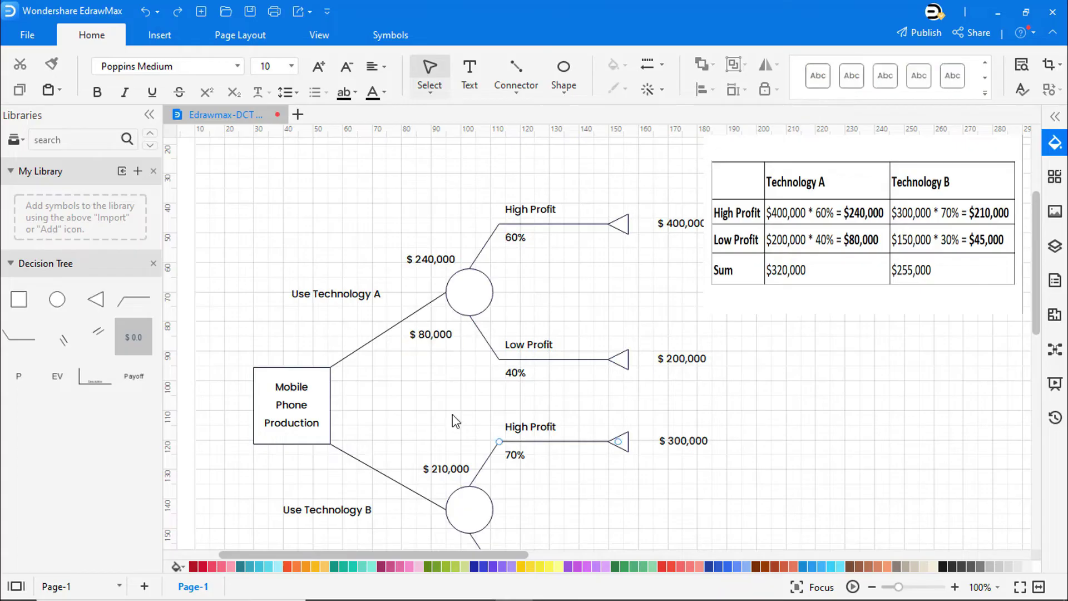
scroll(455, 429, down, 2)
click(454, 409)
drag(446, 409, 445, 490)
click(448, 488)
key(BackSpace)
key(BackSpace)
key(BackSpace)
text(45)
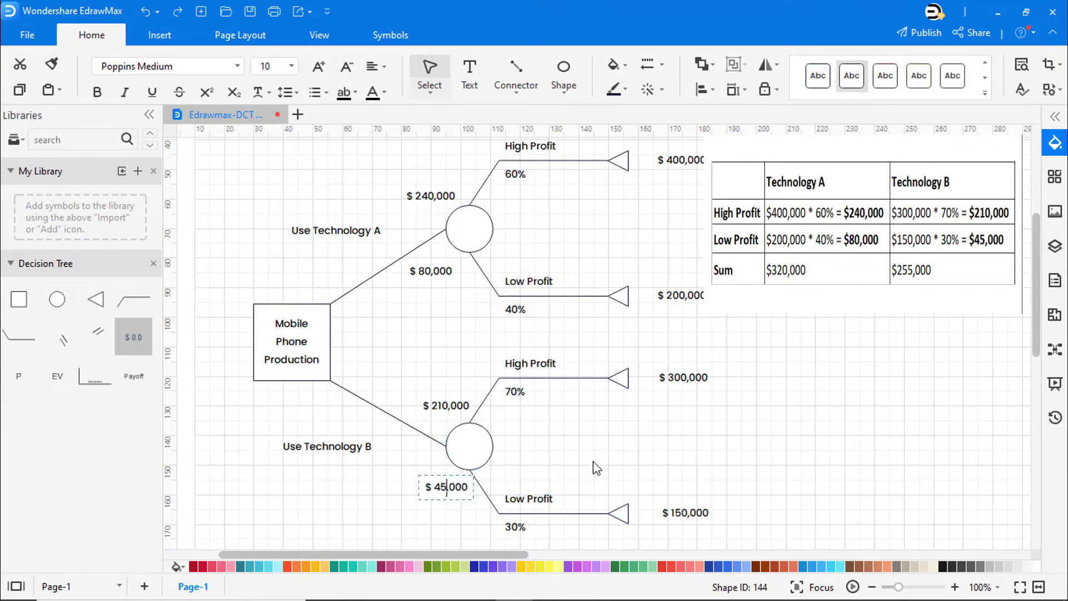
click(594, 465)
Add totals $ 320,000 under Use Technology A and $ 255,000 under Use Technology B.
drag(418, 189, 332, 253)
click(349, 249)
key(BackSpace)
key(BackSpace)
key(BackSpace)
key(BackSpace)
text(320,)
click(346, 262)
drag(337, 248, 314, 465)
click(333, 463)
key(BackSpace)
key(BackSpace)
key(BackSpace)
text(255)
click(396, 489)
click(515, 309)
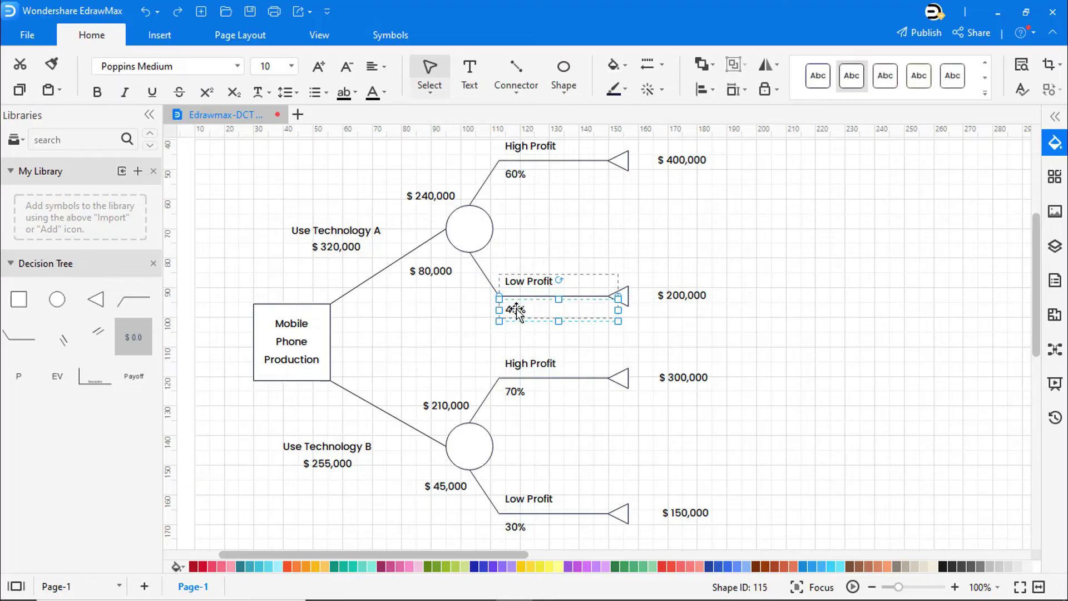
Colour the probabilities: 40% and 30% red, 60% and 70% green.
click(384, 92)
click(405, 282)
click(514, 527)
click(384, 93)
click(405, 282)
click(516, 174)
click(384, 92)
click(390, 153)
click(518, 395)
click(384, 92)
click(390, 153)
click(750, 340)
Colour the payoffs $ 240,000 and $ 210,000 green, and $ 80,000 and $ 45,000 red.
click(433, 197)
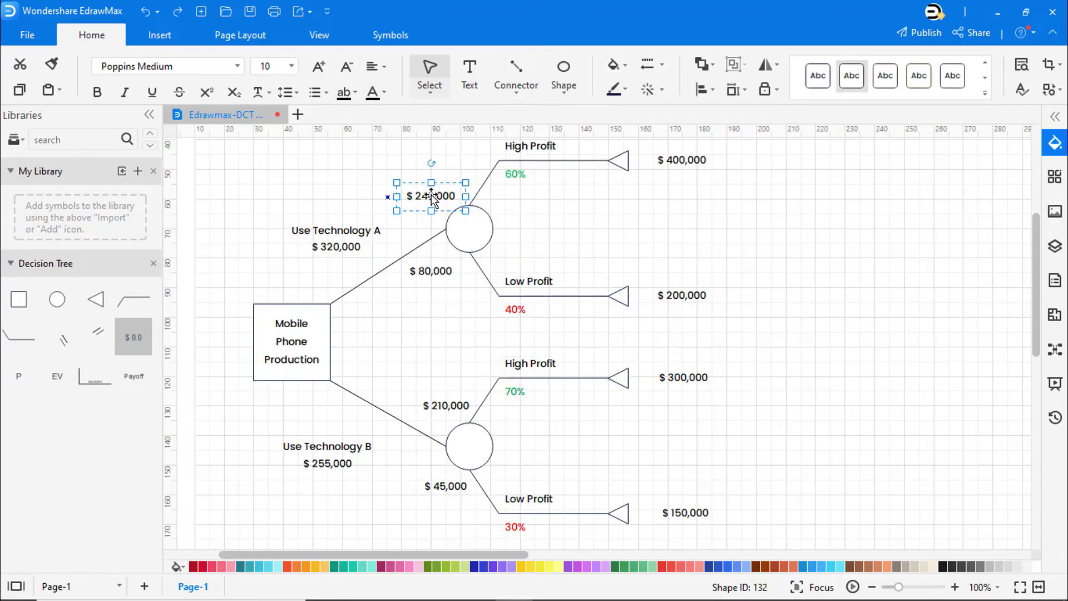
shift+click(444, 406)
click(384, 92)
click(390, 154)
click(432, 271)
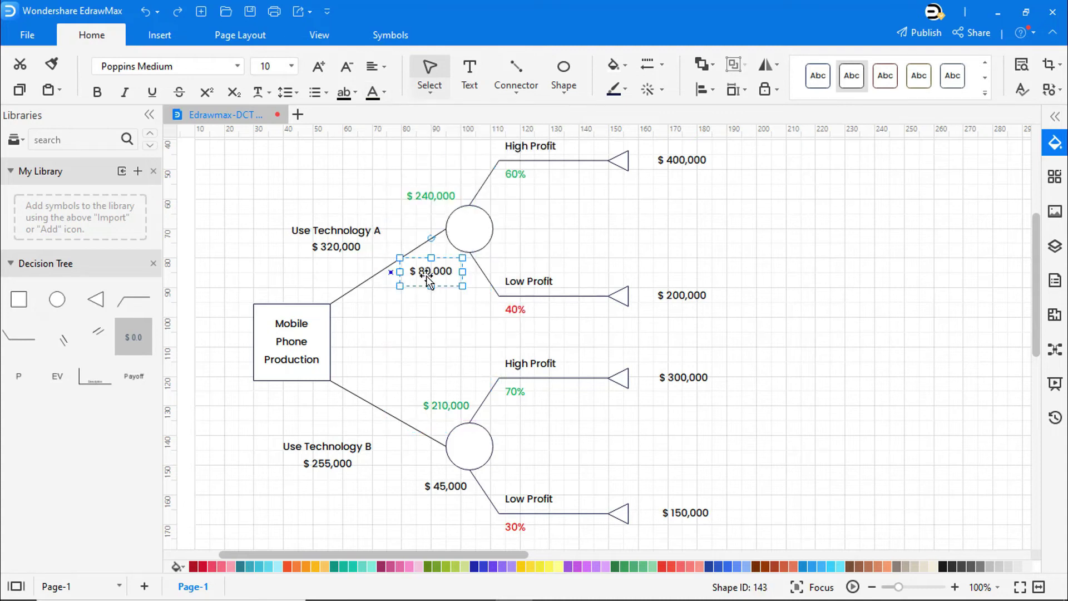
shift+click(455, 493)
click(384, 92)
click(392, 282)
click(365, 362)
Colour the $ 320,000 total green and the $ 255,000 total red.
click(340, 248)
click(384, 92)
click(401, 160)
click(331, 466)
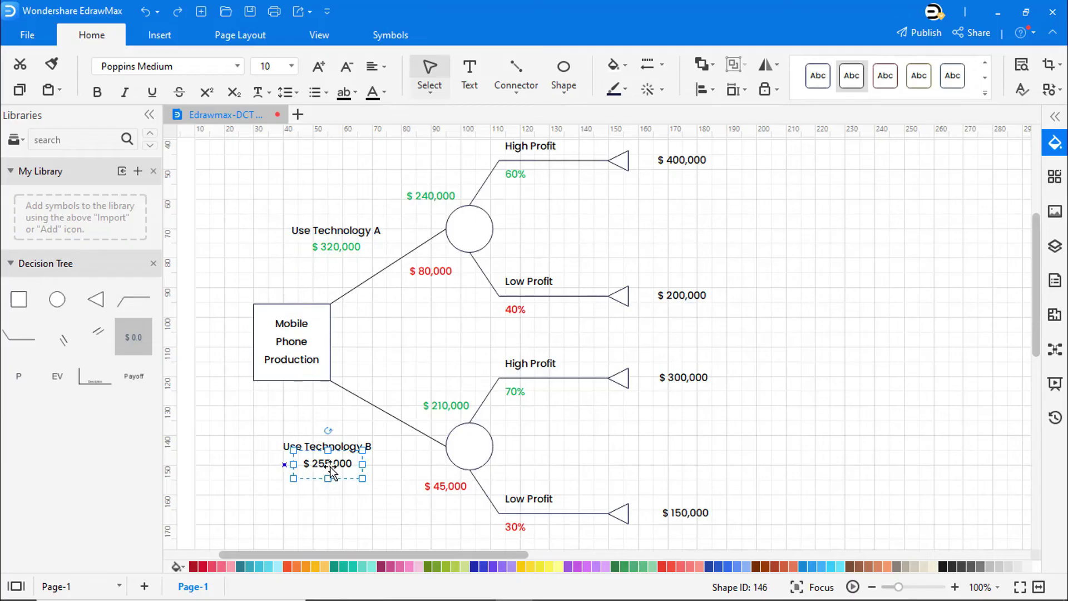
click(384, 92)
click(393, 282)
click(405, 332)
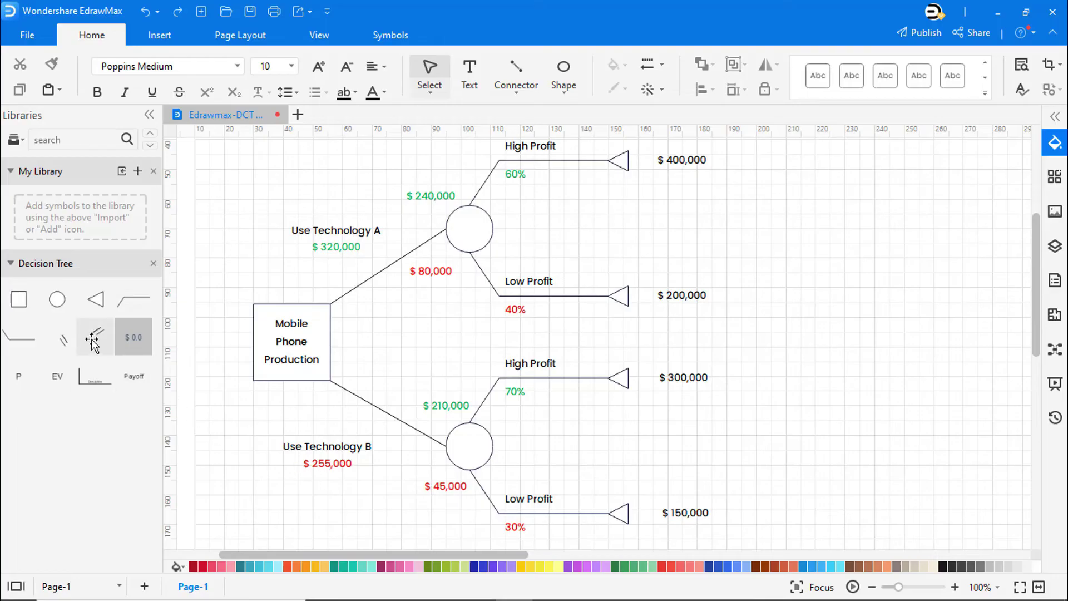
Place a double-slash mark on the Technology B branch and fill the Mobile Phone Production box blue.
drag(93, 337, 414, 406)
click(413, 368)
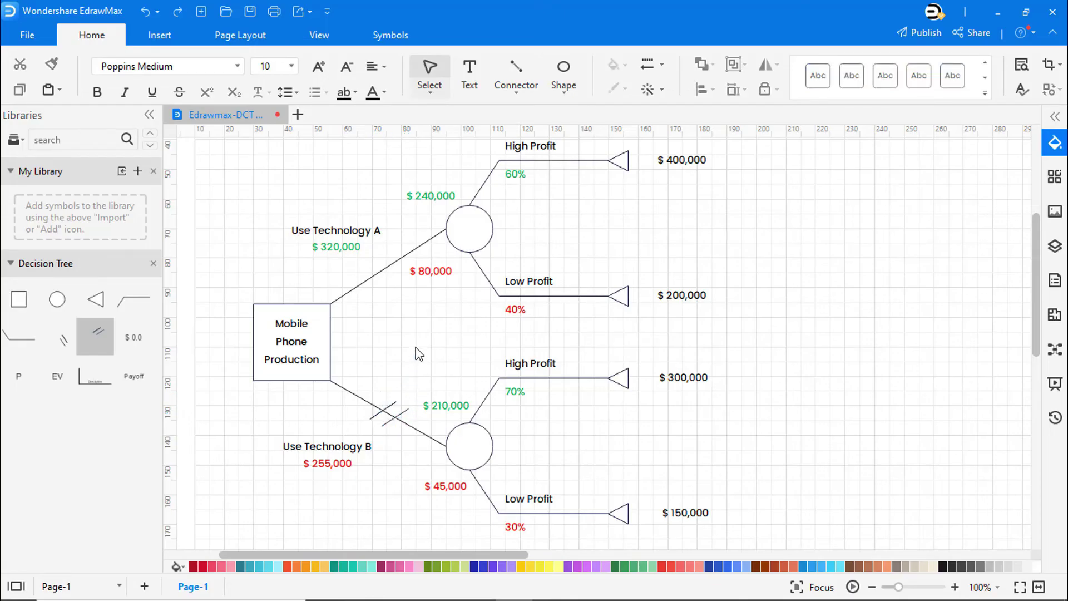
click(310, 341)
click(486, 565)
Fill both chance circles light pink.
click(467, 231)
ctrl+click(459, 462)
click(230, 566)
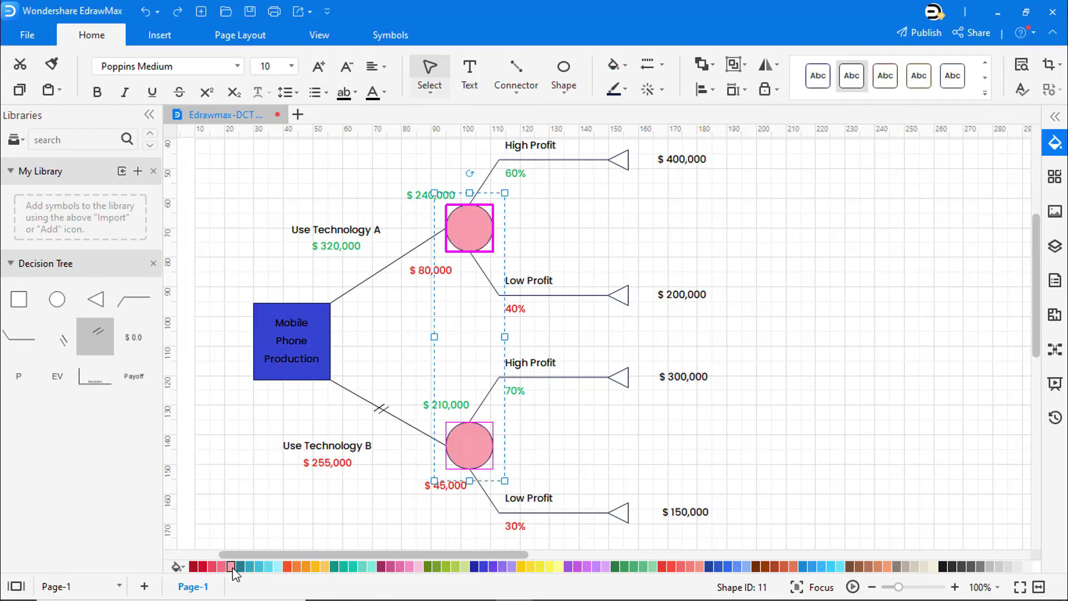
click(624, 206)
Fill all four end triangles yellow.
click(621, 158)
ctrl+click(619, 295)
ctrl+click(619, 378)
ctrl+click(618, 513)
click(557, 566)
click(806, 359)
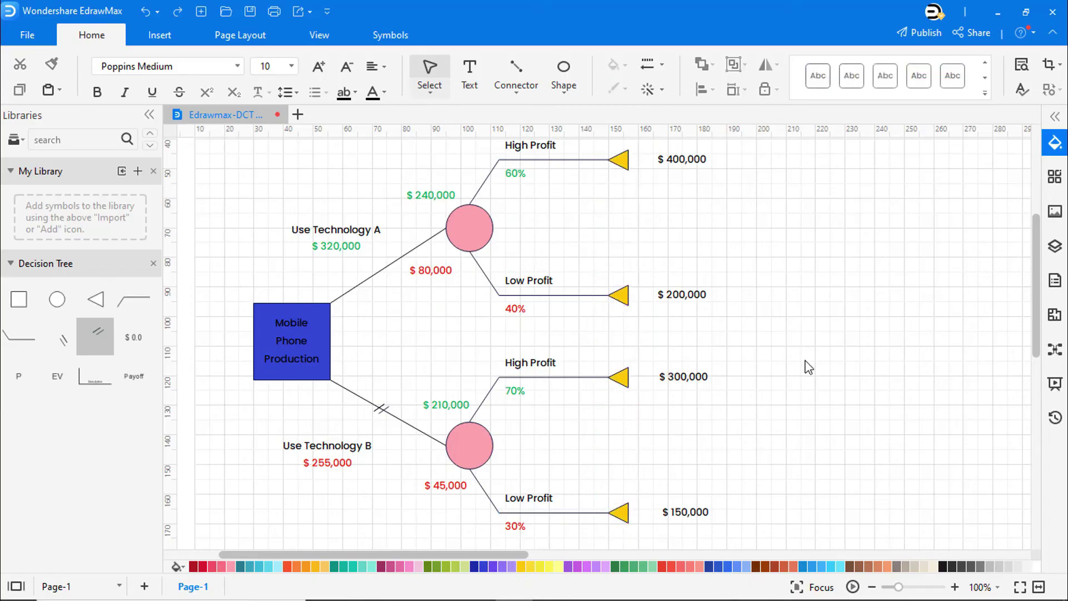
right_click(805, 359)
Fit the whole page in view and set the page background colour to white.
click(828, 330)
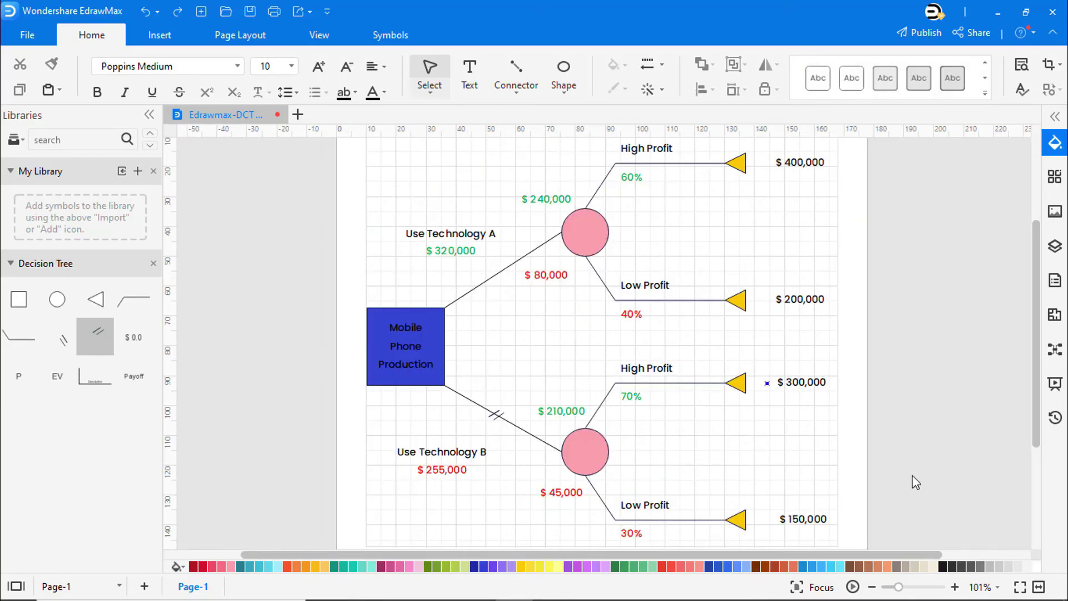
click(1020, 588)
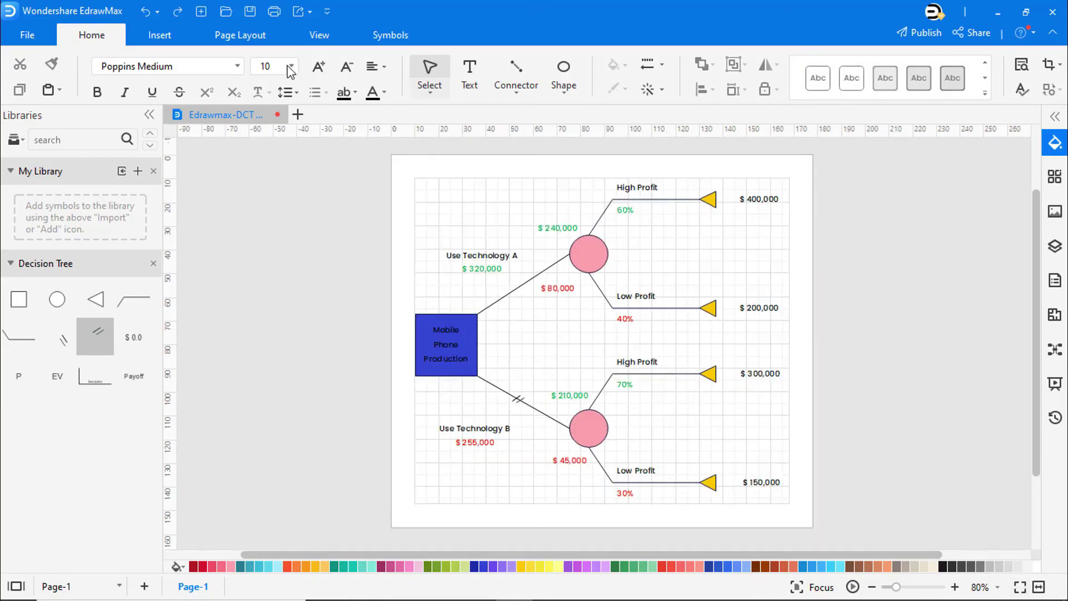
click(245, 36)
click(522, 87)
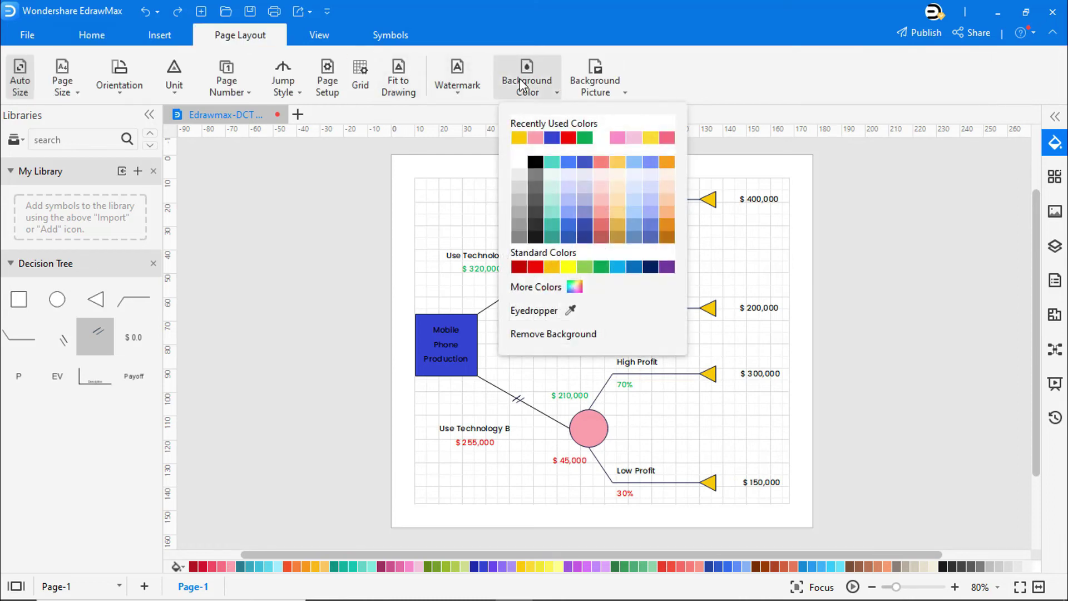
click(522, 162)
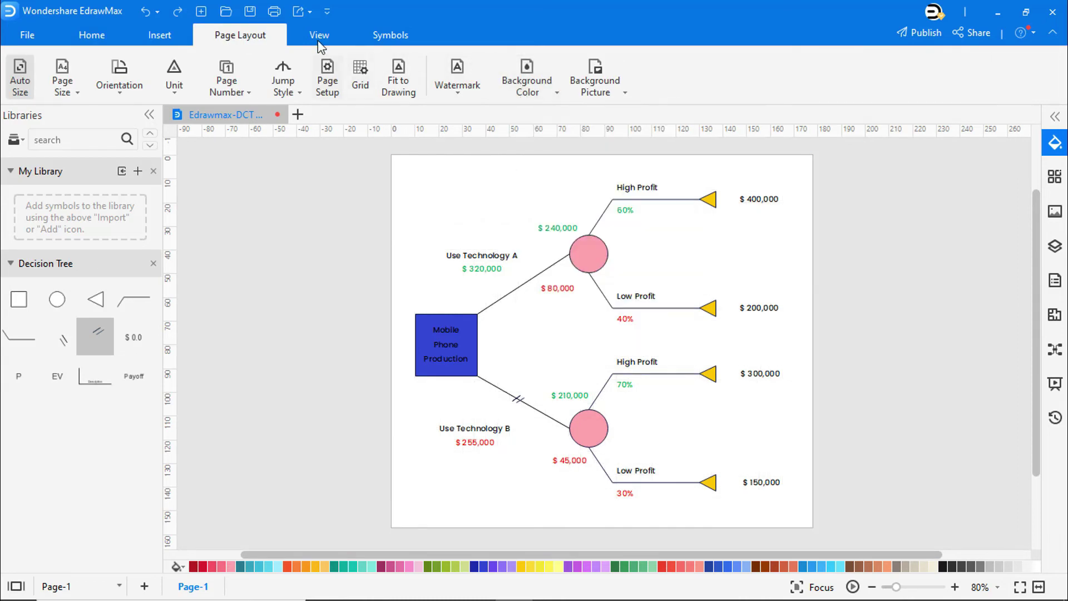